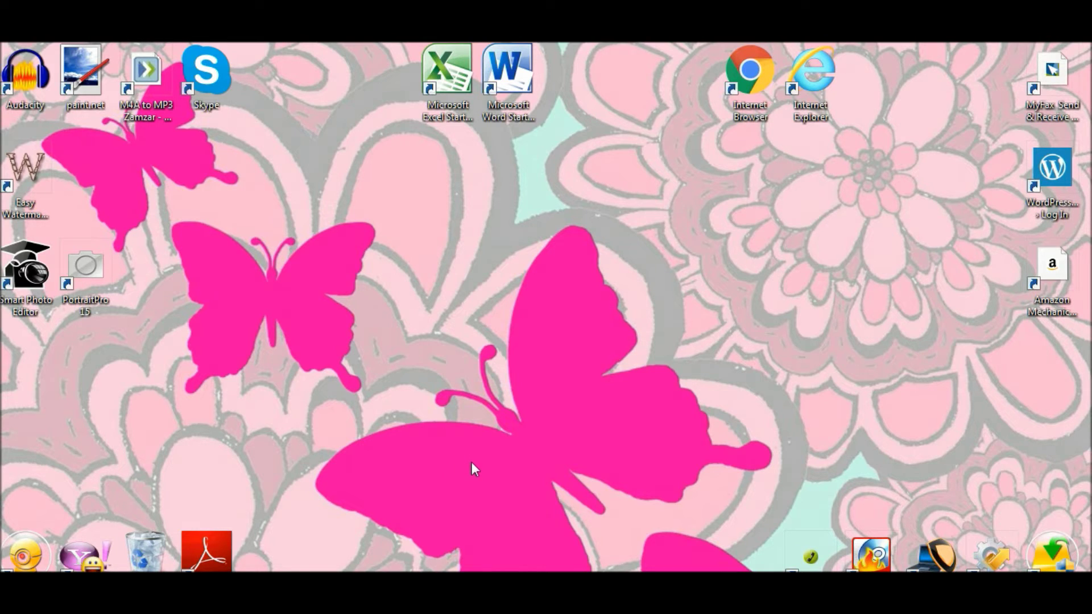
Launch PortraitPro, open the image "1 - Harry Styles" and set the face's gender to Male
{"action": "double_click", "coordinate": [101, 271]}
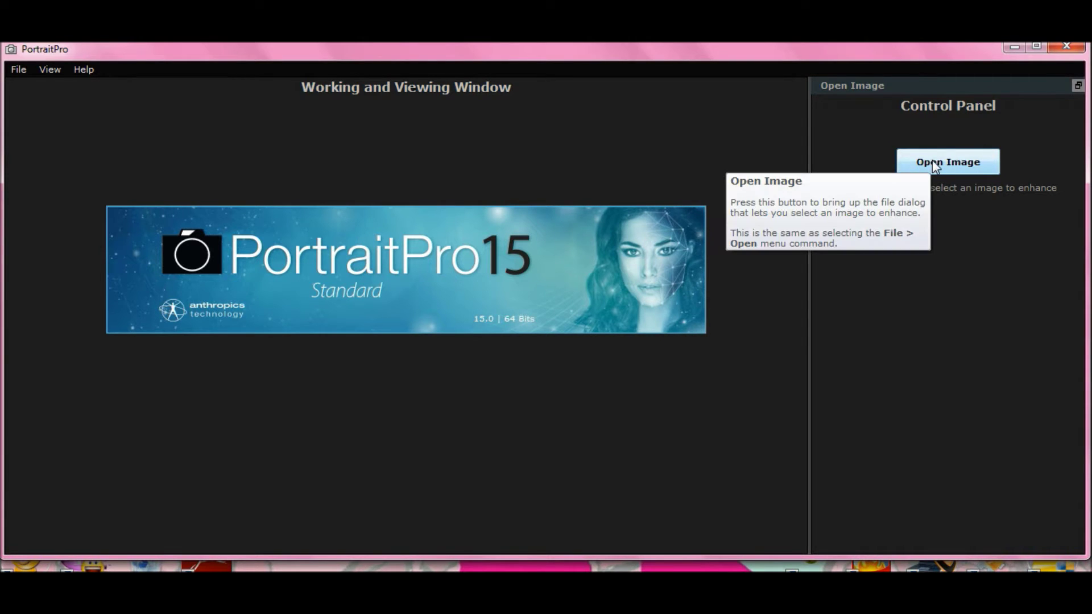
{"action": "left_click", "coordinate": [932, 162]}
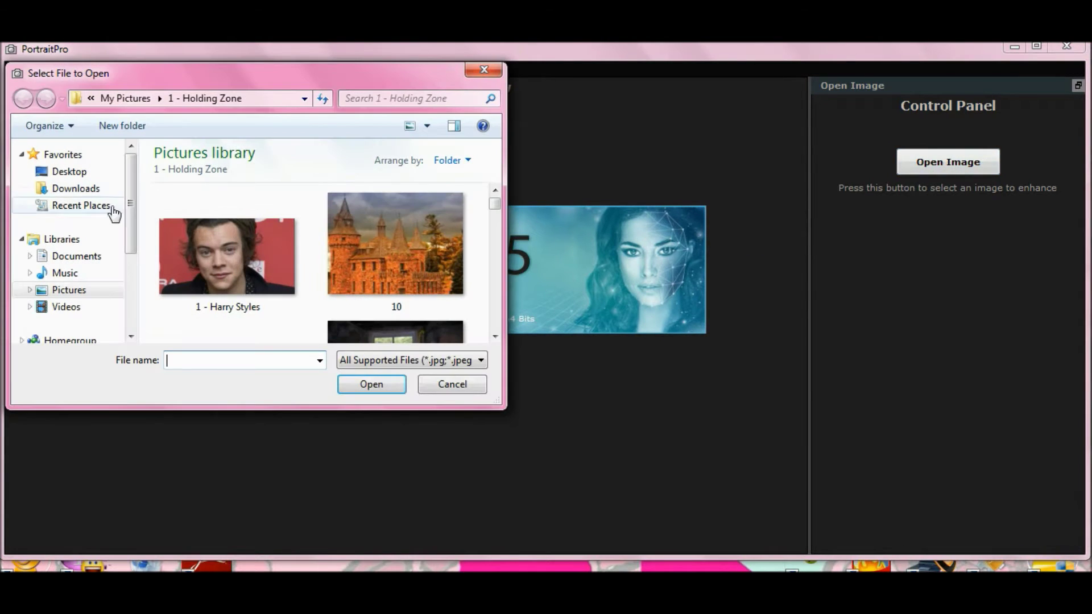
{"action": "double_click", "coordinate": [201, 264]}
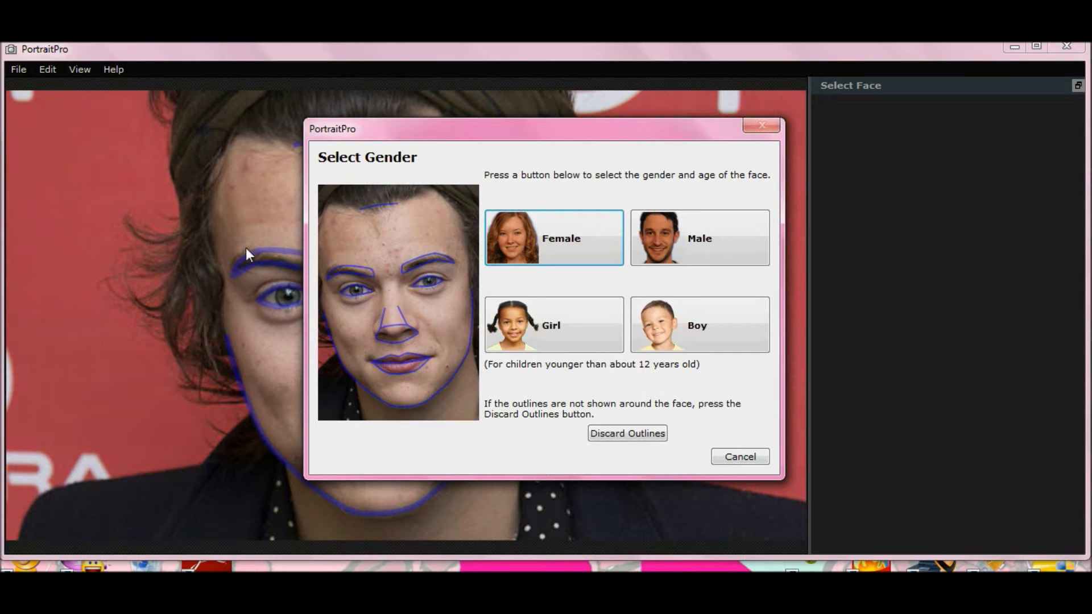
{"action": "left_click", "coordinate": [687, 237]}
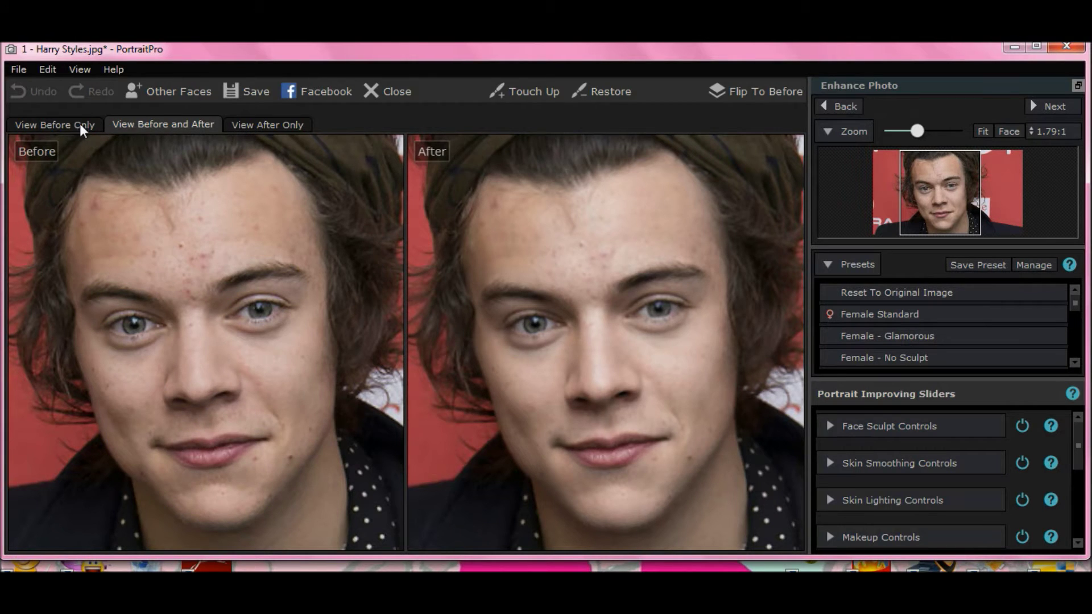
Inspect the forehead in the before-only view and activate the Touch Up brush with a size of 40
{"action": "left_click", "coordinate": [60, 126]}
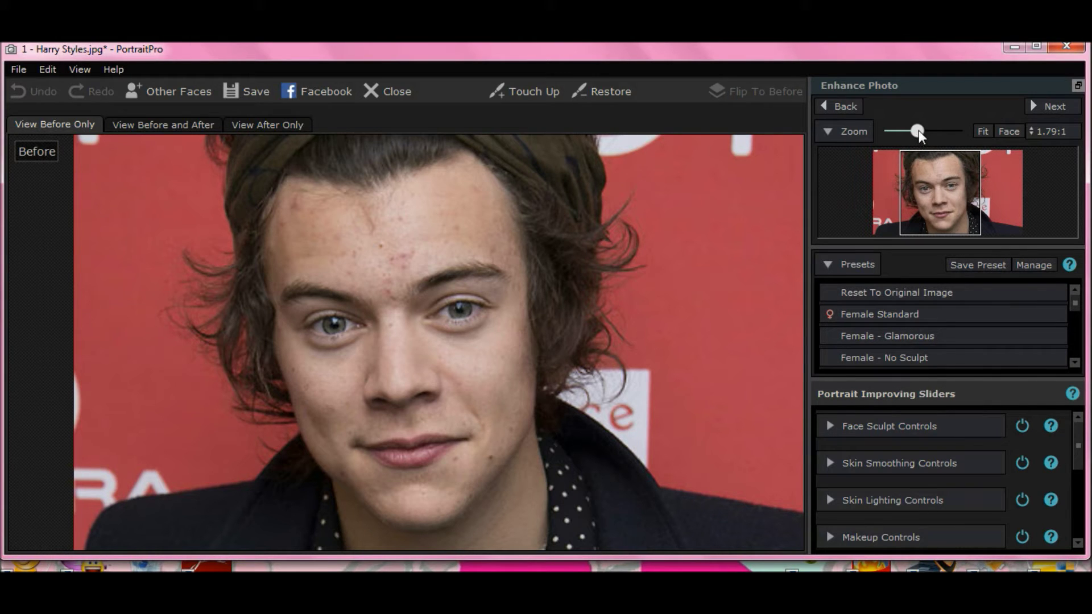
{"action": "mouse_move", "coordinate": [919, 129]}
{"action": "left_mouse_down"}
{"action": "mouse_move", "coordinate": [958, 129]}
{"action": "mouse_move", "coordinate": [896, 131]}
{"action": "mouse_move", "coordinate": [947, 132]}
{"action": "mouse_move", "coordinate": [939, 133]}
{"action": "left_mouse_up"}
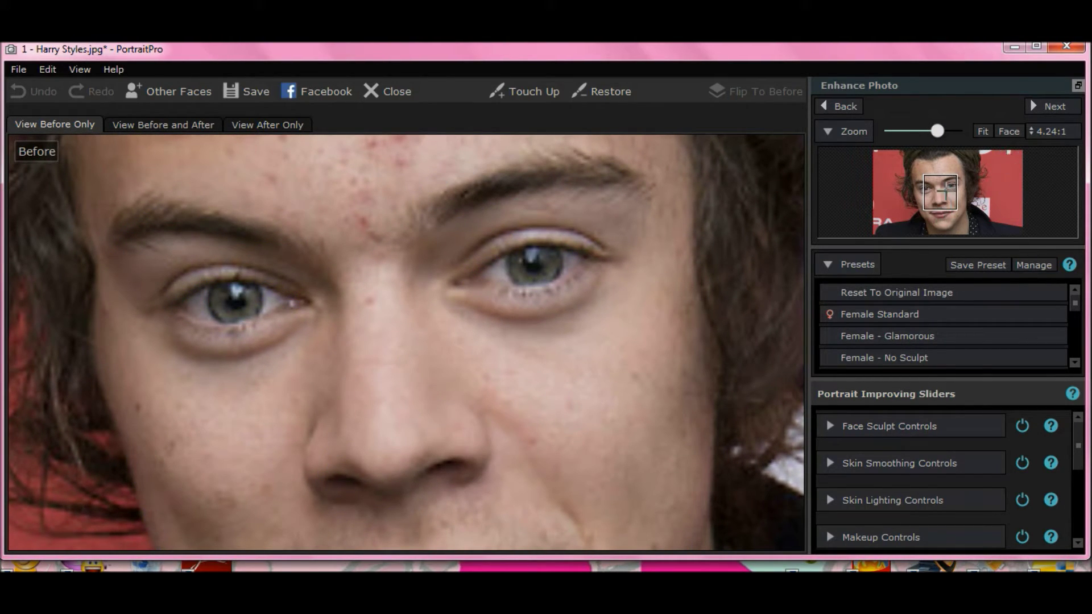
{"action": "left_click_drag", "start_coordinate": [944, 197], "coordinate": [937, 172]}
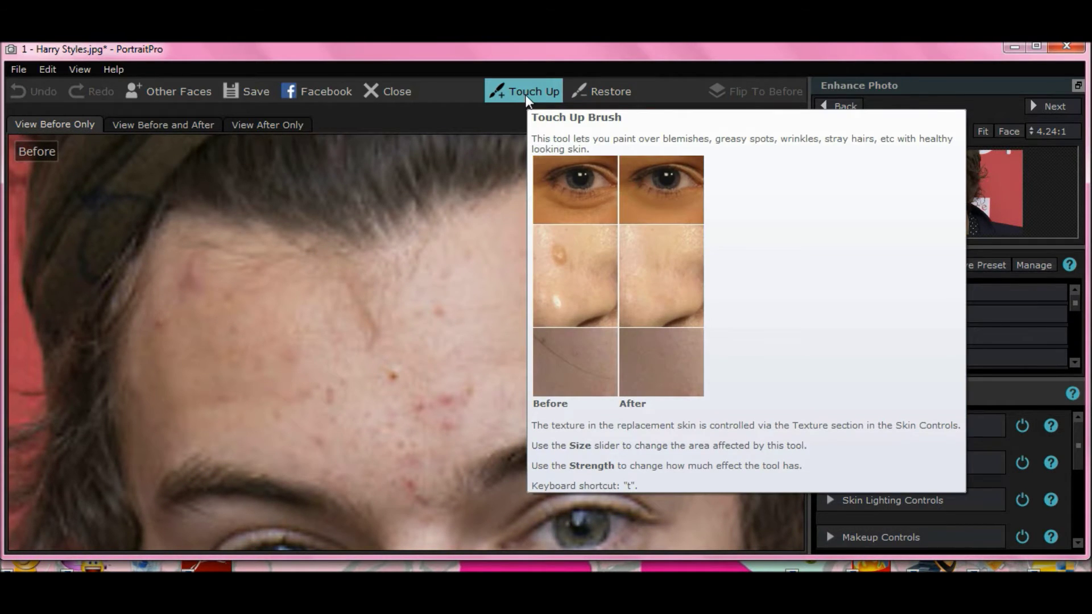
{"action": "left_click", "coordinate": [527, 97]}
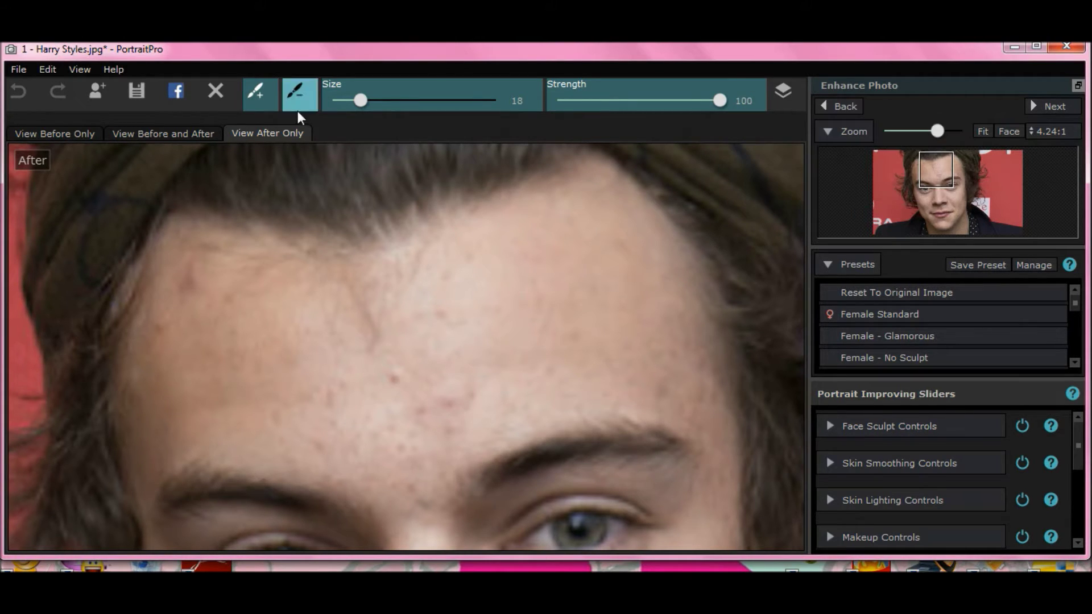
{"action": "left_click_drag", "start_coordinate": [358, 101], "coordinate": [372, 100]}
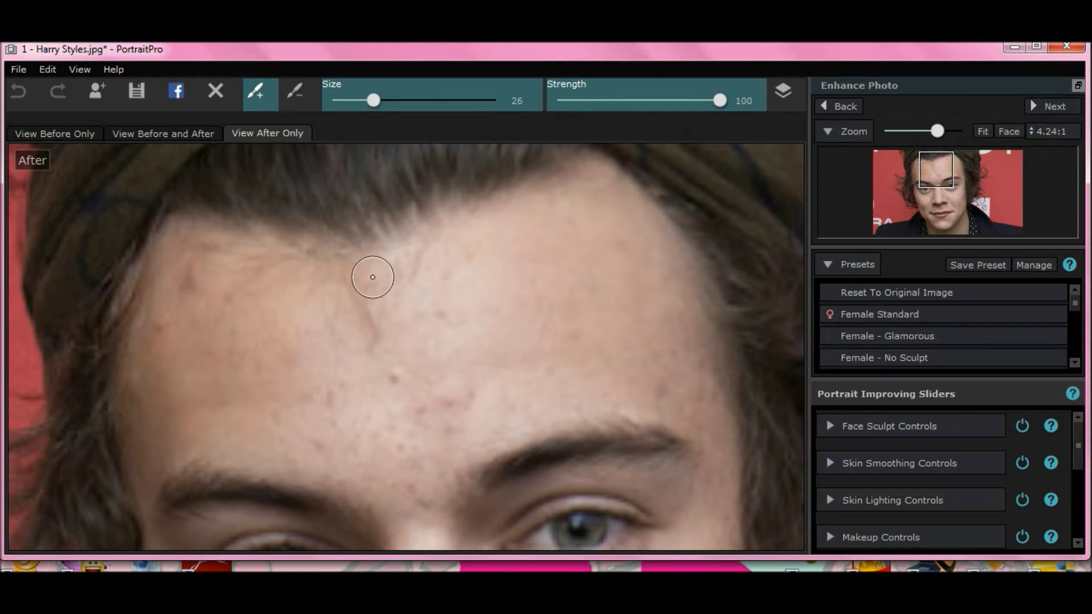
{"action": "left_click_drag", "start_coordinate": [374, 104], "coordinate": [399, 105]}
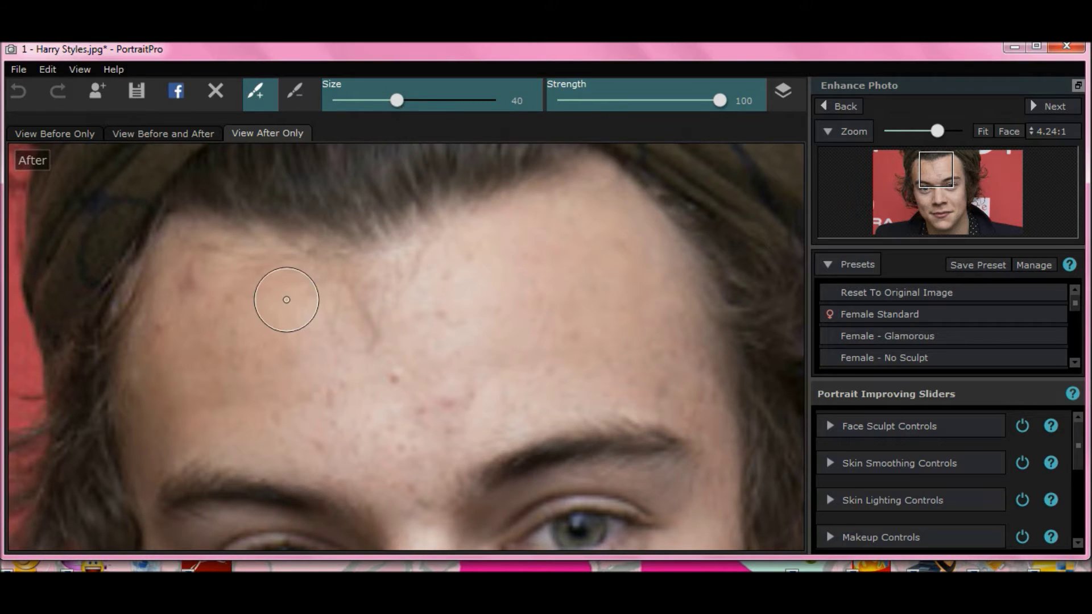
Paint over the blemishes and red spots across the whole forehead with the Touch Up brush
{"action": "left_click_drag", "start_coordinate": [578, 250], "coordinate": [577, 227]}
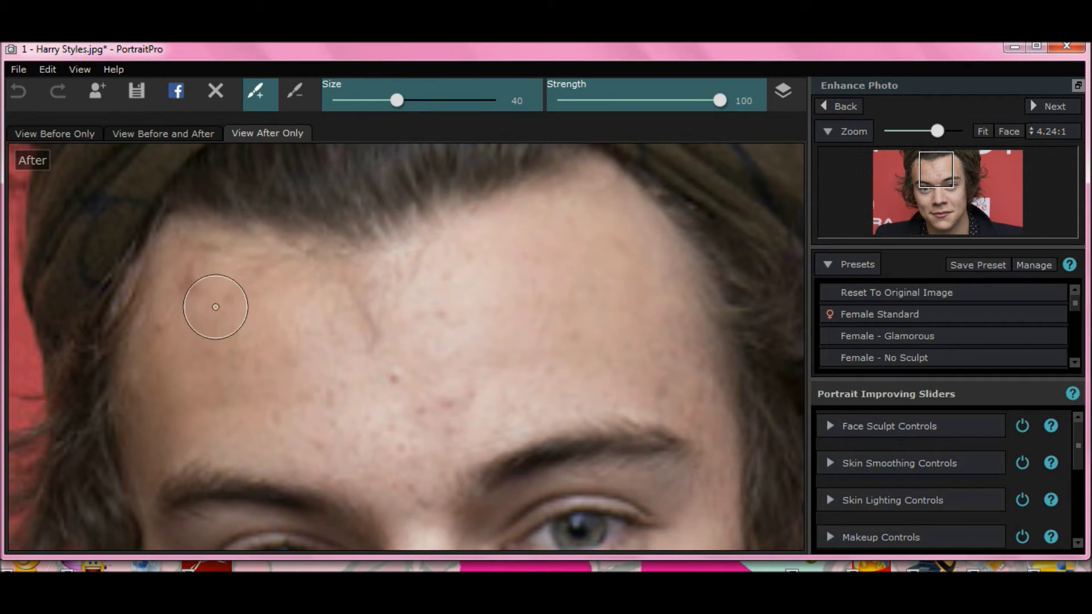
{"action": "mouse_move", "coordinate": [193, 282]}
{"action": "left_mouse_down"}
{"action": "mouse_move", "coordinate": [212, 300]}
{"action": "mouse_move", "coordinate": [203, 285]}
{"action": "mouse_move", "coordinate": [328, 313]}
{"action": "mouse_move", "coordinate": [573, 237]}
{"action": "mouse_move", "coordinate": [609, 246]}
{"action": "mouse_move", "coordinate": [640, 289]}
{"action": "mouse_move", "coordinate": [624, 305]}
{"action": "mouse_move", "coordinate": [607, 297]}
{"action": "mouse_move", "coordinate": [626, 280]}
{"action": "left_mouse_up"}
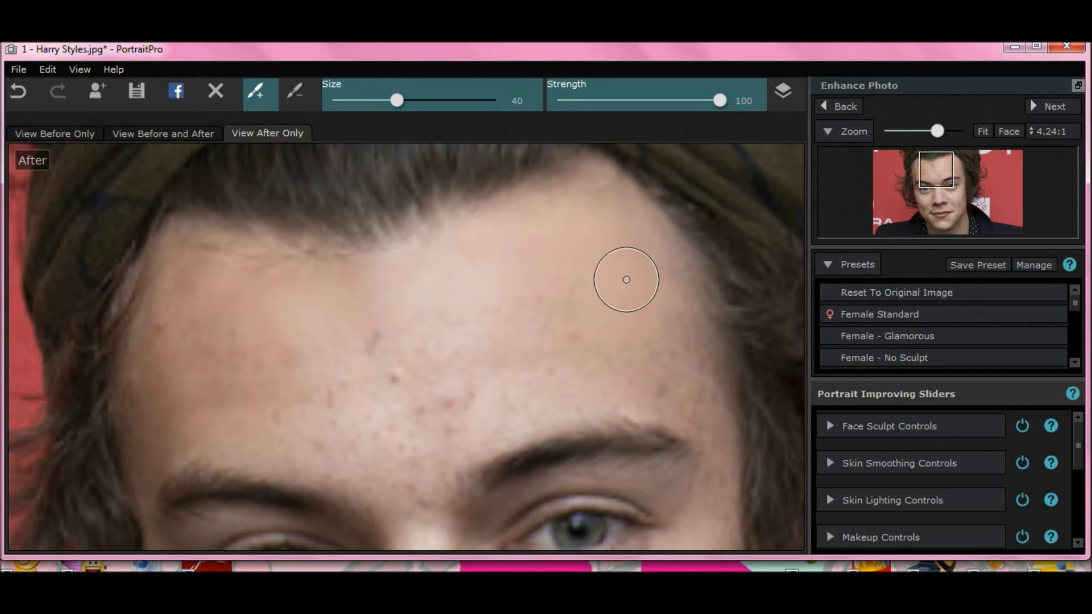
{"action": "mouse_move", "coordinate": [626, 279]}
{"action": "left_mouse_down"}
{"action": "mouse_move", "coordinate": [506, 320]}
{"action": "mouse_move", "coordinate": [280, 350]}
{"action": "mouse_move", "coordinate": [232, 395]}
{"action": "mouse_move", "coordinate": [189, 351]}
{"action": "mouse_move", "coordinate": [182, 328]}
{"action": "mouse_move", "coordinate": [196, 298]}
{"action": "mouse_move", "coordinate": [154, 365]}
{"action": "mouse_move", "coordinate": [150, 407]}
{"action": "mouse_move", "coordinate": [469, 401]}
{"action": "mouse_move", "coordinate": [496, 389]}
{"action": "mouse_move", "coordinate": [372, 380]}
{"action": "mouse_move", "coordinate": [484, 392]}
{"action": "mouse_move", "coordinate": [434, 443]}
{"action": "mouse_move", "coordinate": [430, 480]}
{"action": "mouse_move", "coordinate": [255, 444]}
{"action": "mouse_move", "coordinate": [165, 445]}
{"action": "mouse_move", "coordinate": [159, 399]}
{"action": "mouse_move", "coordinate": [184, 378]}
{"action": "mouse_move", "coordinate": [211, 293]}
{"action": "mouse_move", "coordinate": [277, 301]}
{"action": "mouse_move", "coordinate": [333, 468]}
{"action": "mouse_move", "coordinate": [408, 462]}
{"action": "mouse_move", "coordinate": [476, 411]}
{"action": "mouse_move", "coordinate": [642, 391]}
{"action": "mouse_move", "coordinate": [699, 402]}
{"action": "mouse_move", "coordinate": [701, 366]}
{"action": "mouse_move", "coordinate": [678, 308]}
{"action": "mouse_move", "coordinate": [538, 342]}
{"action": "mouse_move", "coordinate": [432, 336]}
{"action": "mouse_move", "coordinate": [421, 377]}
{"action": "mouse_move", "coordinate": [235, 323]}
{"action": "mouse_move", "coordinate": [280, 309]}
{"action": "mouse_move", "coordinate": [397, 377]}
{"action": "mouse_move", "coordinate": [521, 317]}
{"action": "left_mouse_up"}
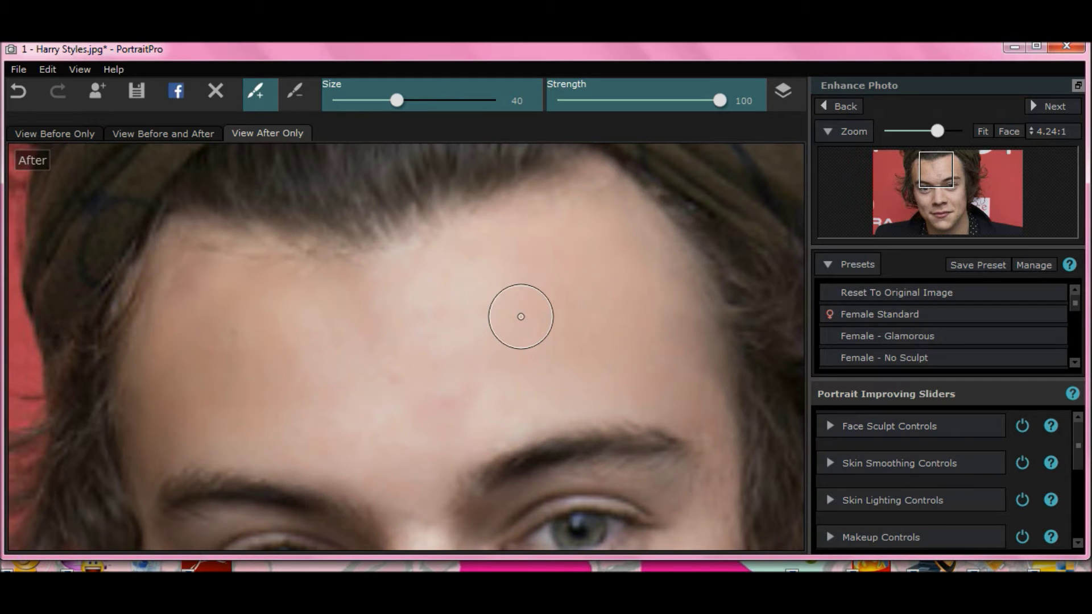
{"action": "mouse_move", "coordinate": [521, 317]}
{"action": "left_mouse_down"}
{"action": "mouse_move", "coordinate": [404, 316]}
{"action": "mouse_move", "coordinate": [328, 338]}
{"action": "mouse_move", "coordinate": [232, 333]}
{"action": "mouse_move", "coordinate": [227, 324]}
{"action": "left_mouse_up"}
Undo the last touch-up stroke, and paint over the spots along the nose and the moles near the corner of the mouth
{"action": "left_click_drag", "start_coordinate": [935, 169], "coordinate": [934, 192]}
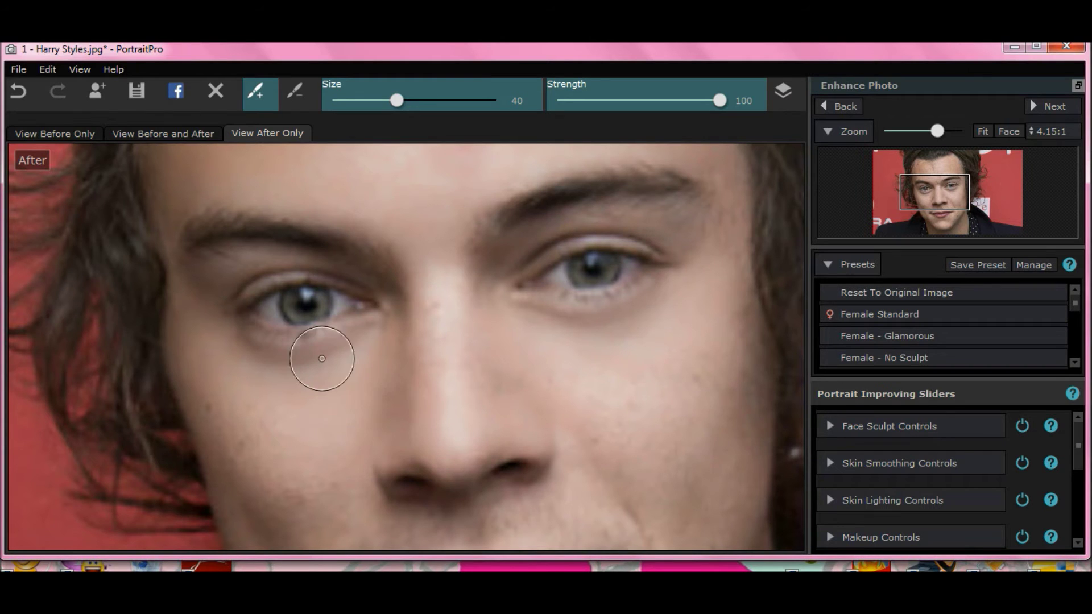
{"action": "left_click", "coordinate": [34, 91]}
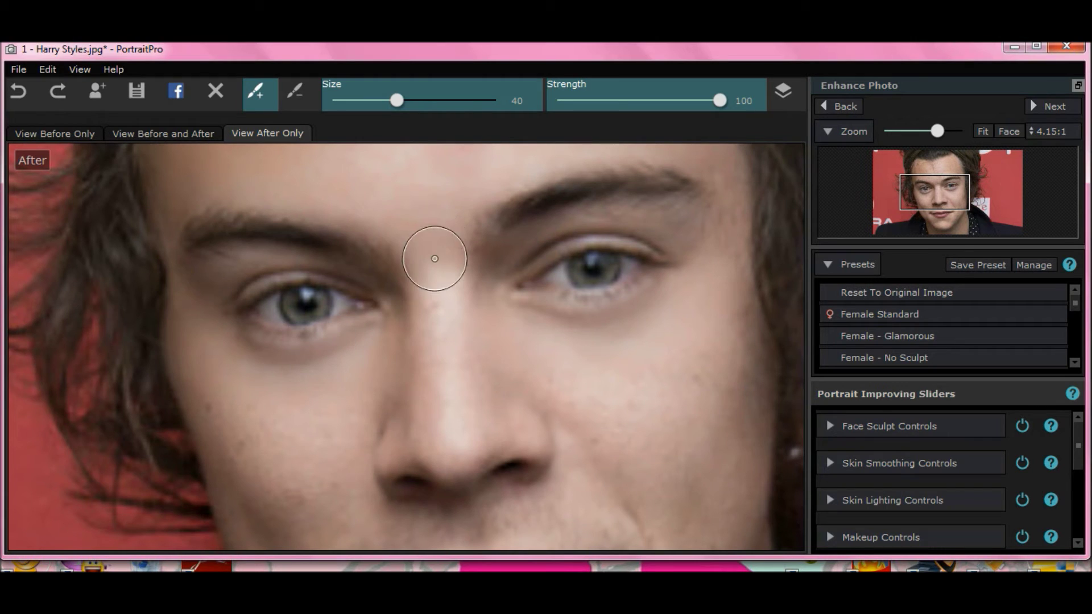
{"action": "left_click_drag", "start_coordinate": [438, 382], "coordinate": [446, 410]}
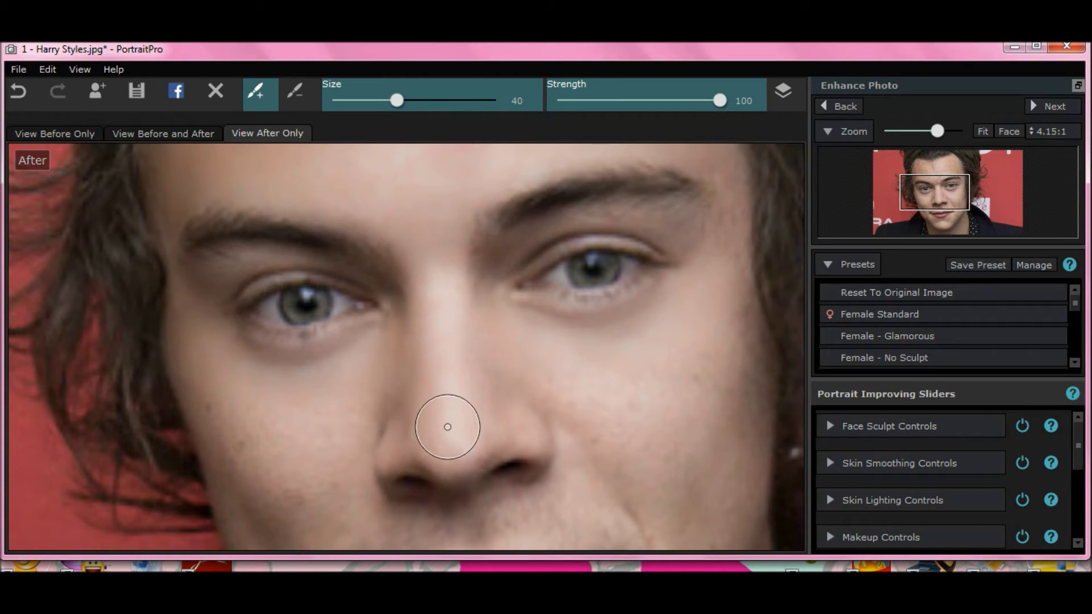
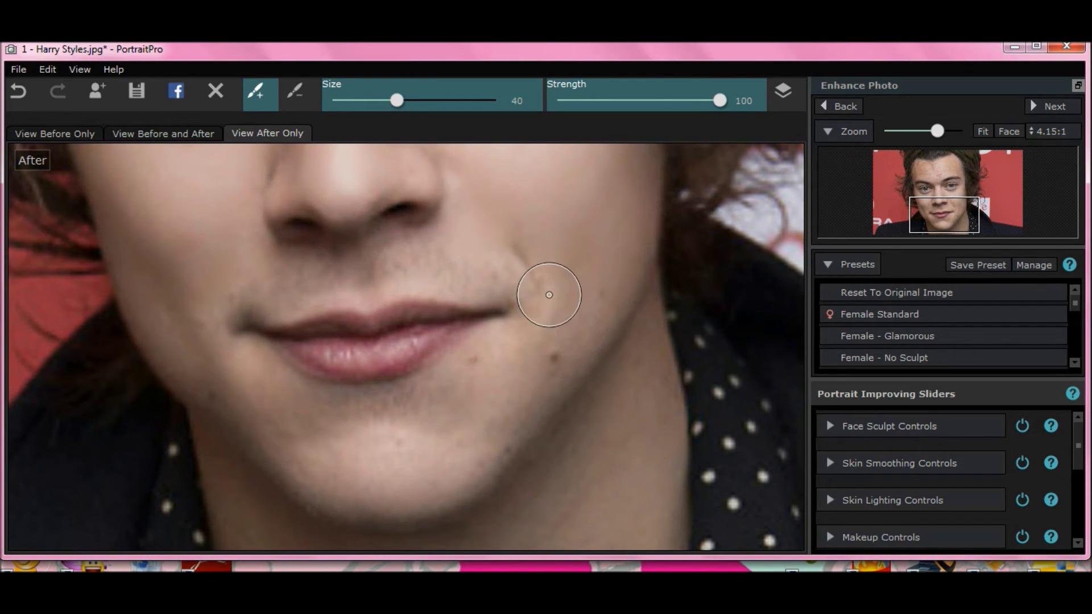
{"action": "left_click", "coordinate": [536, 356]}
{"action": "left_click", "coordinate": [492, 366]}
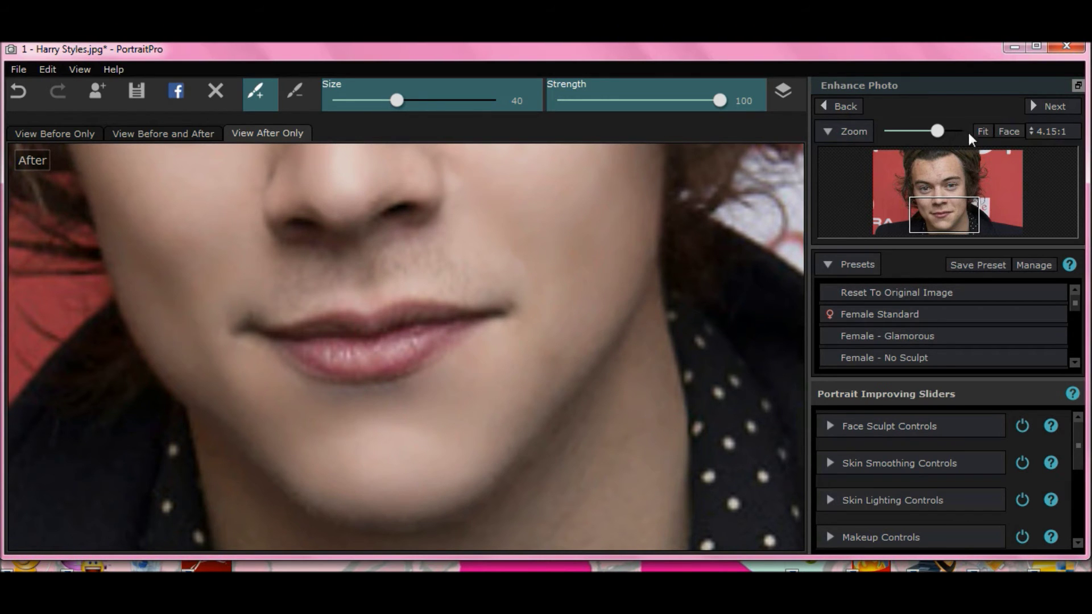
Show the whole retouched face and expand the Skin Smoothing Controls
{"action": "left_click", "coordinate": [1001, 132]}
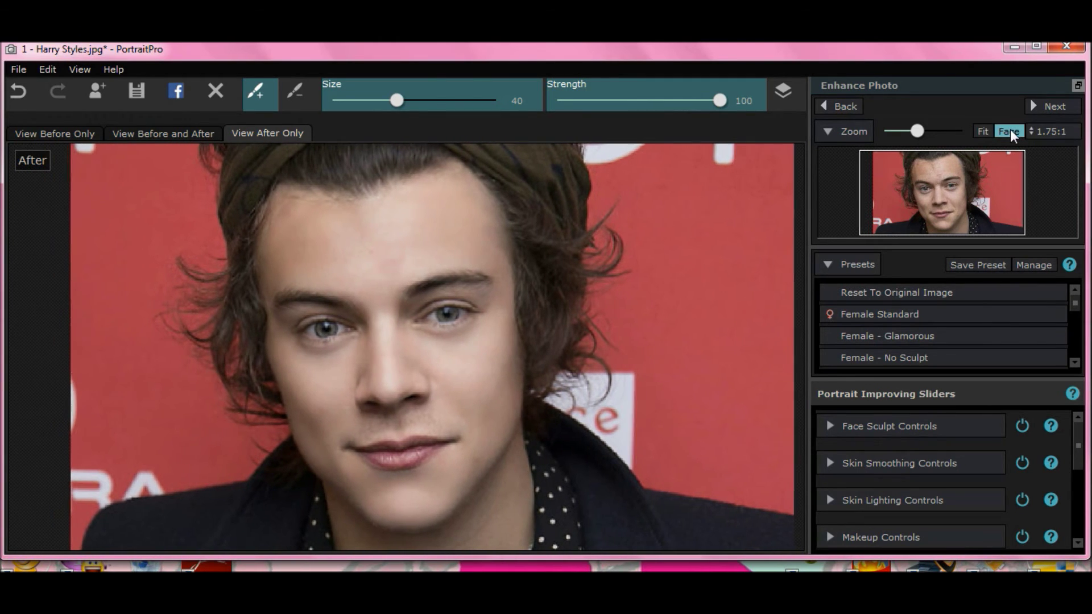
{"action": "mouse_move", "coordinate": [921, 132]}
{"action": "left_mouse_down"}
{"action": "mouse_move", "coordinate": [1008, 132]}
{"action": "mouse_move", "coordinate": [904, 134]}
{"action": "left_mouse_up"}
{"action": "left_click", "coordinate": [984, 132]}
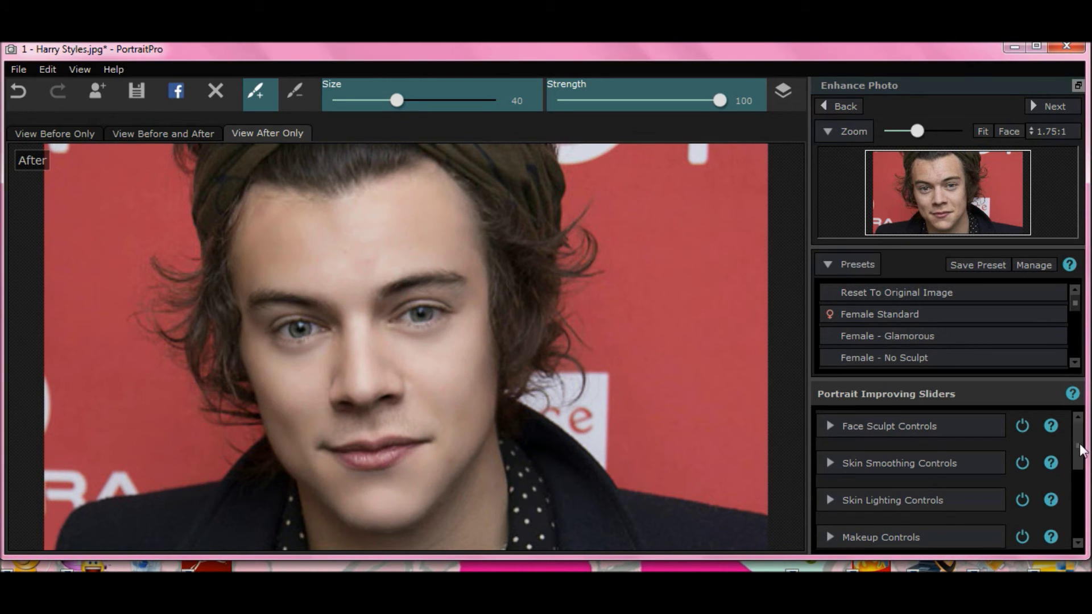
{"action": "scroll", "coordinate": [1077, 449], "scroll_direction": "down", "scroll_amount": 1}
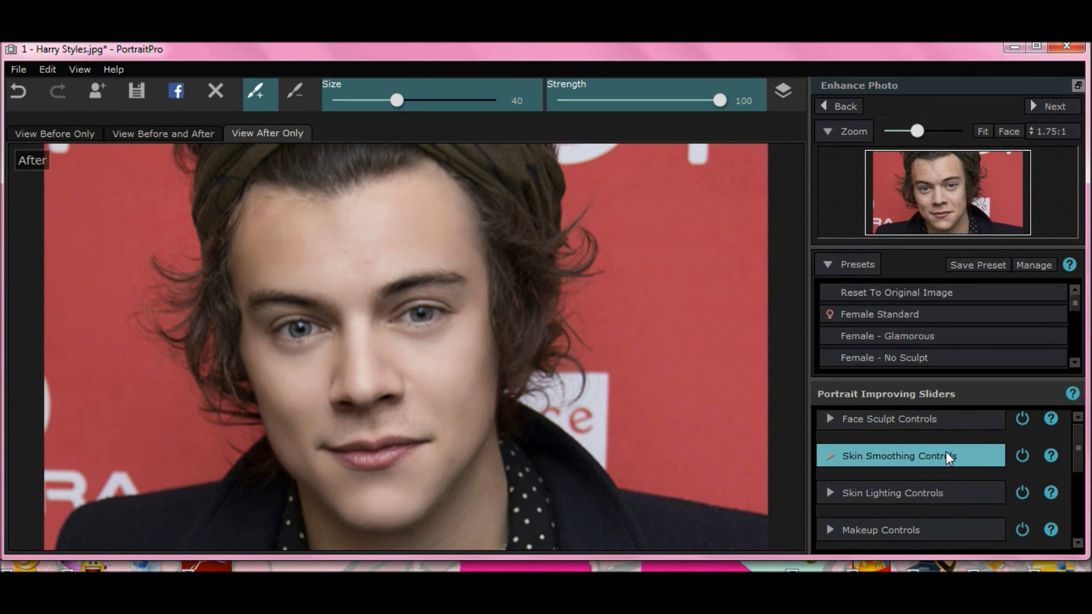
{"action": "left_click", "coordinate": [946, 453]}
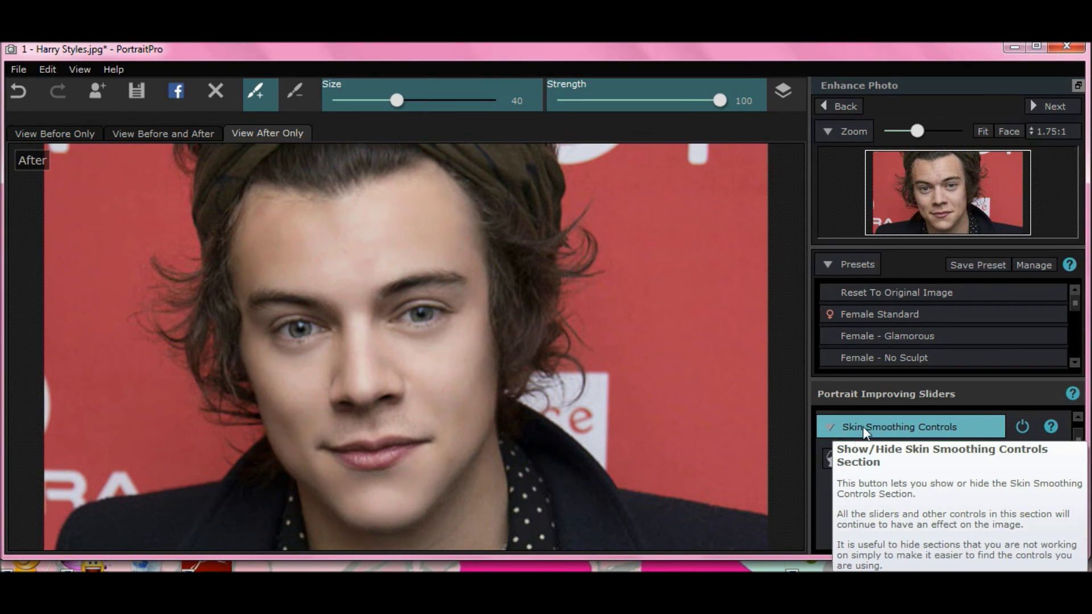
Try the skin smoothing Master Fade at 100 and at a lower strength that puts the individual smoothing sliders at 69
{"action": "left_click_drag", "start_coordinate": [937, 488], "coordinate": [1030, 488]}
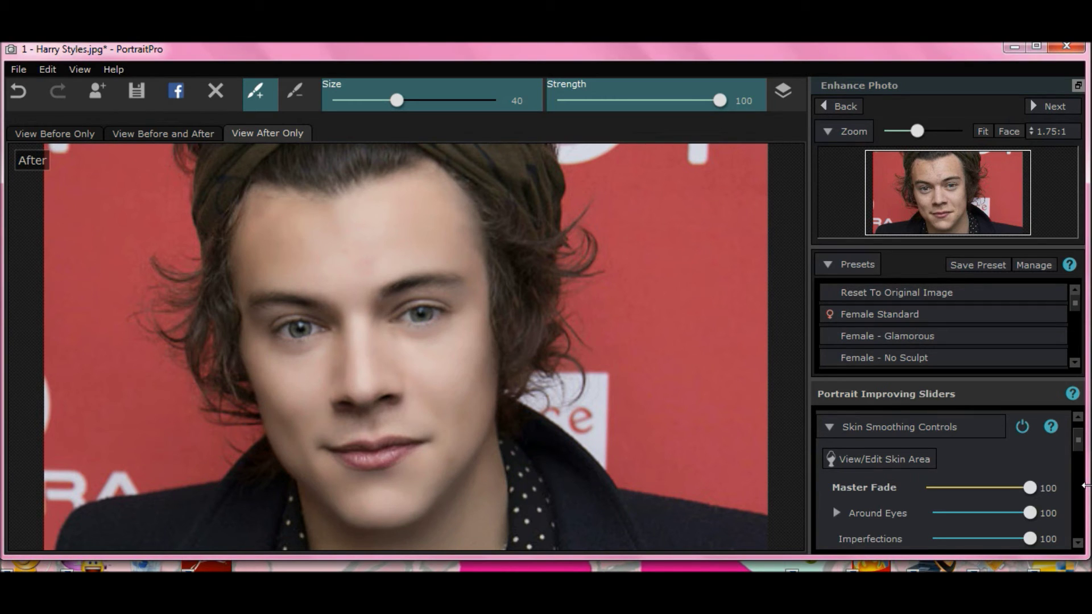
{"action": "left_click_drag", "start_coordinate": [1029, 488], "coordinate": [1000, 499]}
{"action": "left_click_drag", "start_coordinate": [1077, 440], "coordinate": [1082, 468]}
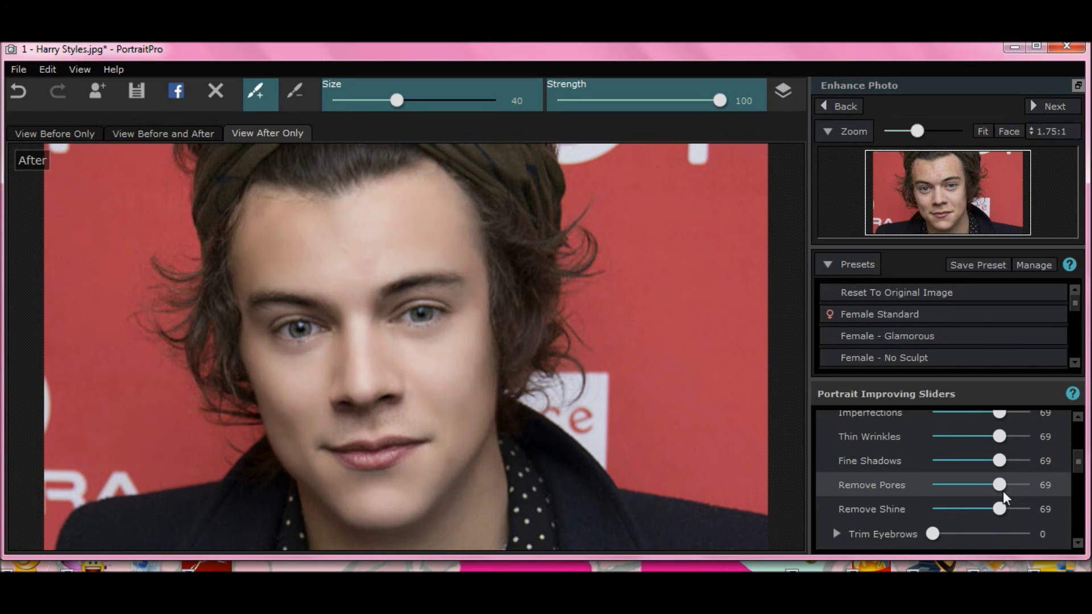
{"action": "scroll", "coordinate": [1004, 486], "scroll_direction": "up", "scroll_amount": 4}
Lower the skin smoothing Master Fade until the individual smoothing sliders reach 0, and set Texture to 22
{"action": "left_click_drag", "start_coordinate": [998, 495], "coordinate": [925, 495]}
{"action": "left_click_drag", "start_coordinate": [1072, 444], "coordinate": [1081, 483]}
{"action": "left_click_drag", "start_coordinate": [962, 504], "coordinate": [1015, 519]}
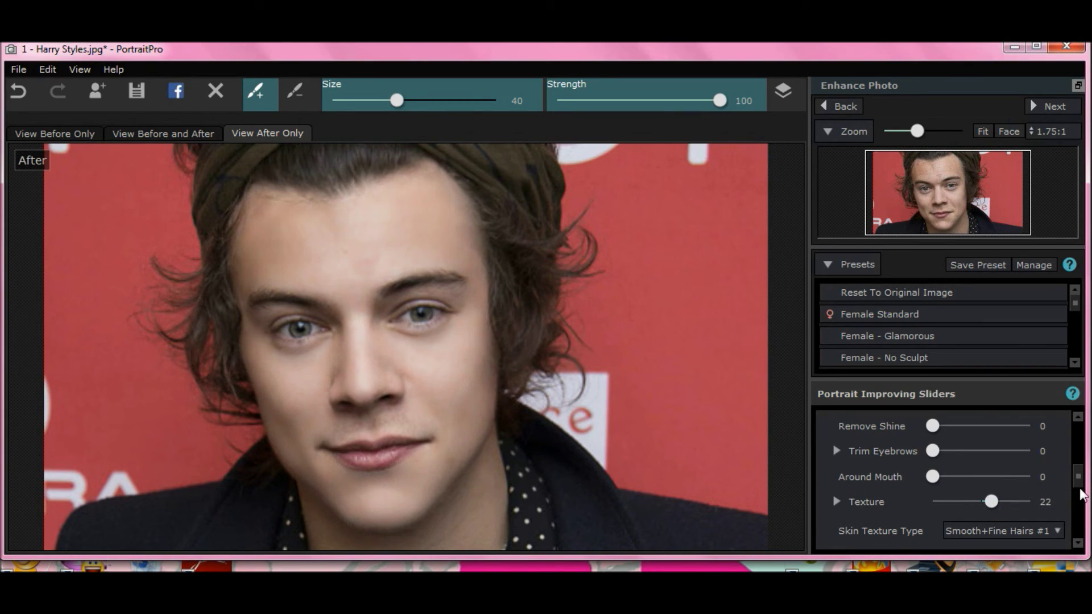
{"action": "left_click_drag", "start_coordinate": [1080, 487], "coordinate": [1080, 473]}
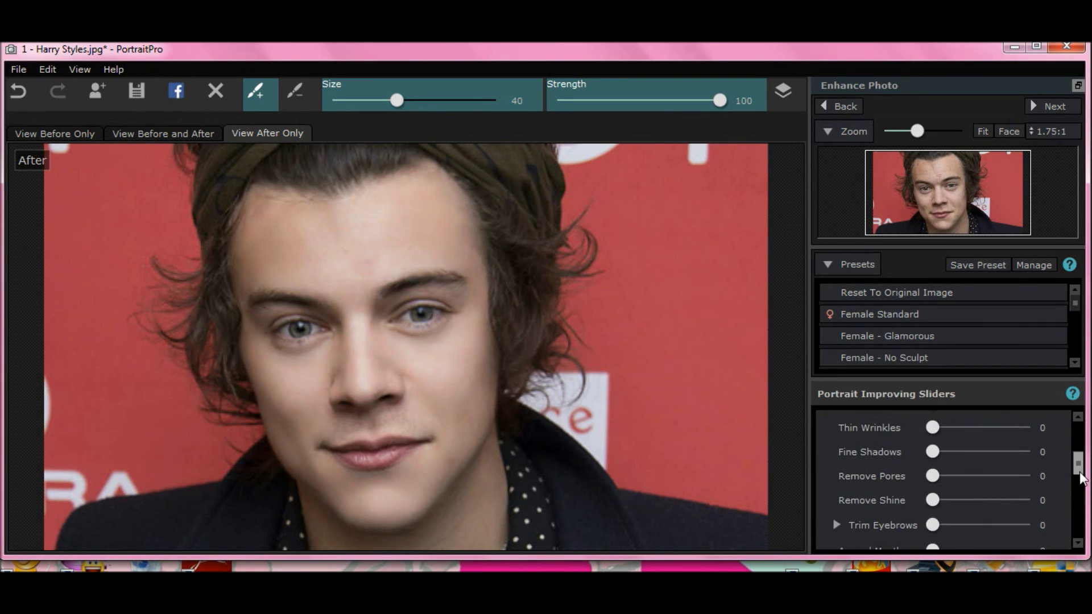
Set Remove Pores to 100 and collapse the Skin Smoothing Controls
{"action": "left_click_drag", "start_coordinate": [934, 477], "coordinate": [1086, 480]}
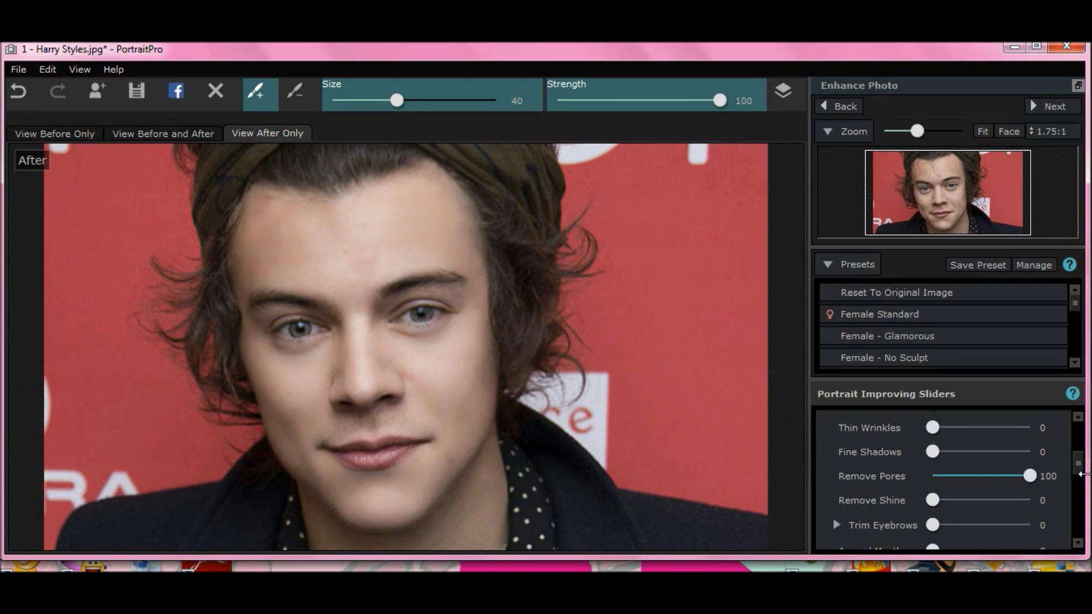
{"action": "left_click_drag", "start_coordinate": [1083, 474], "coordinate": [1082, 439]}
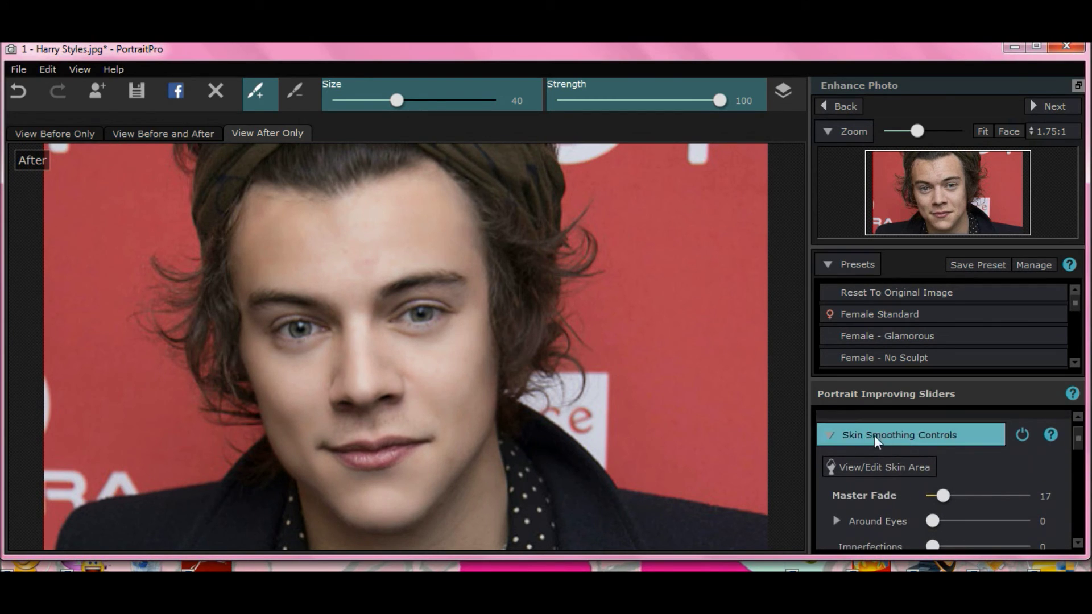
{"action": "left_click", "coordinate": [824, 440]}
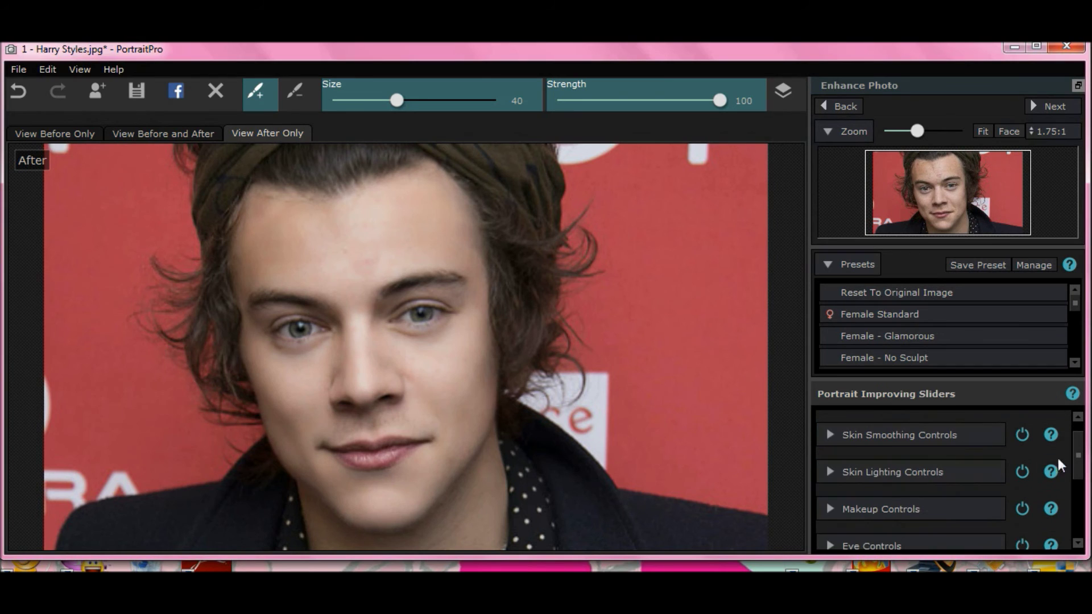
Expand the Skin Coloring Controls, try the Healthy Glow effect and replace it with Moon Glow
{"action": "left_click_drag", "start_coordinate": [1077, 453], "coordinate": [1084, 521]}
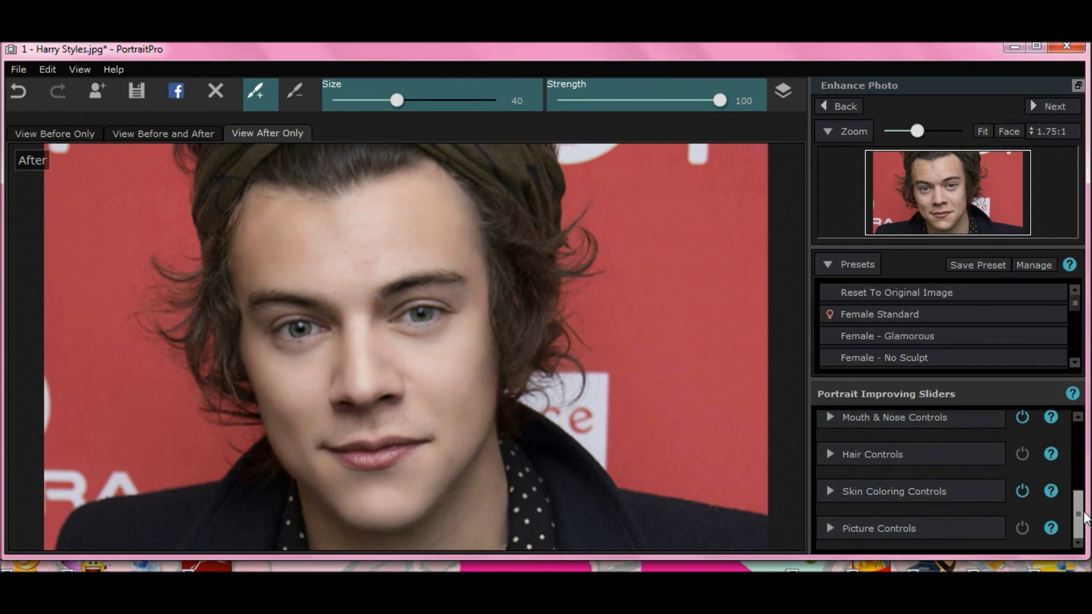
{"action": "left_click", "coordinate": [896, 497]}
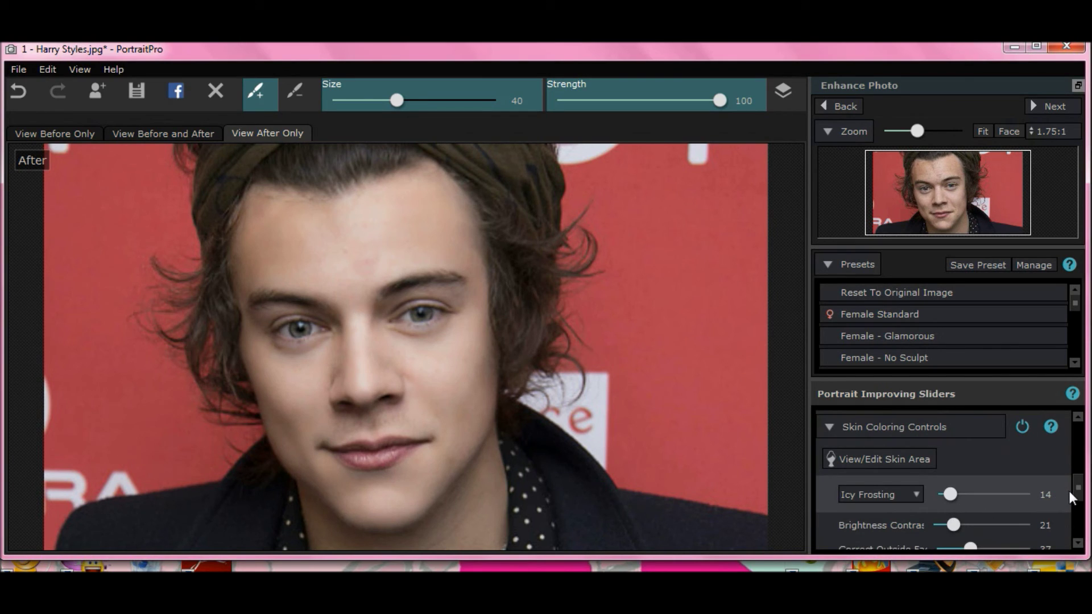
{"action": "left_click", "coordinate": [919, 497]}
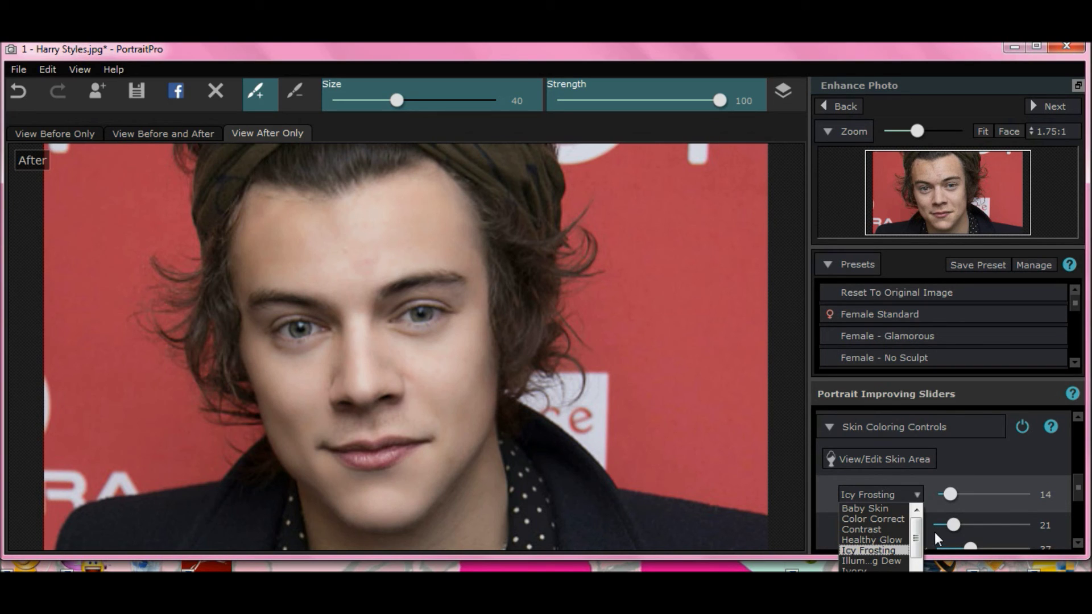
{"action": "left_click", "coordinate": [896, 539]}
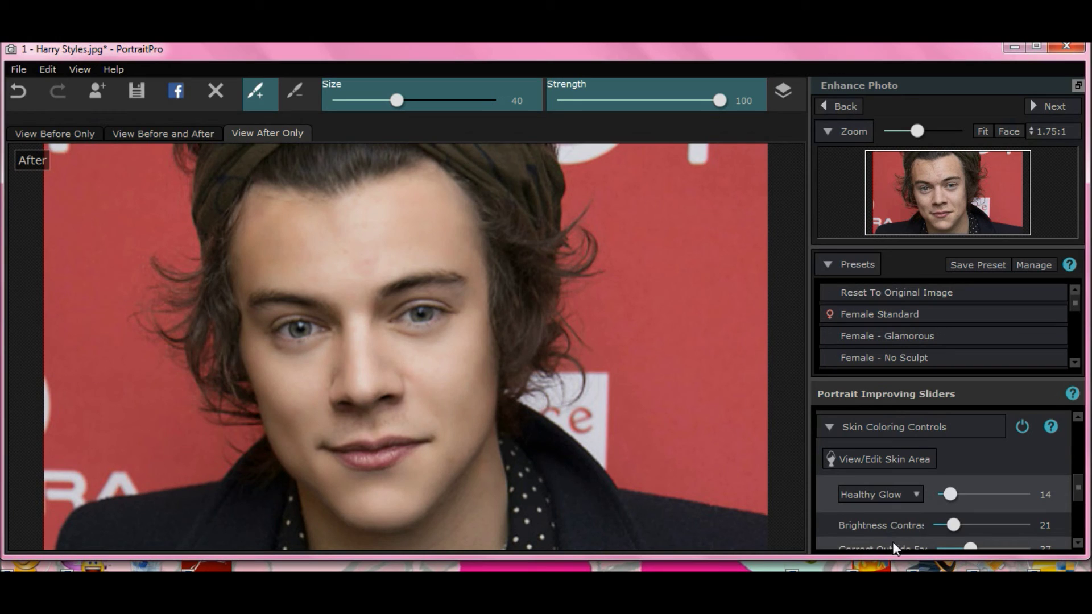
{"action": "left_click", "coordinate": [915, 495]}
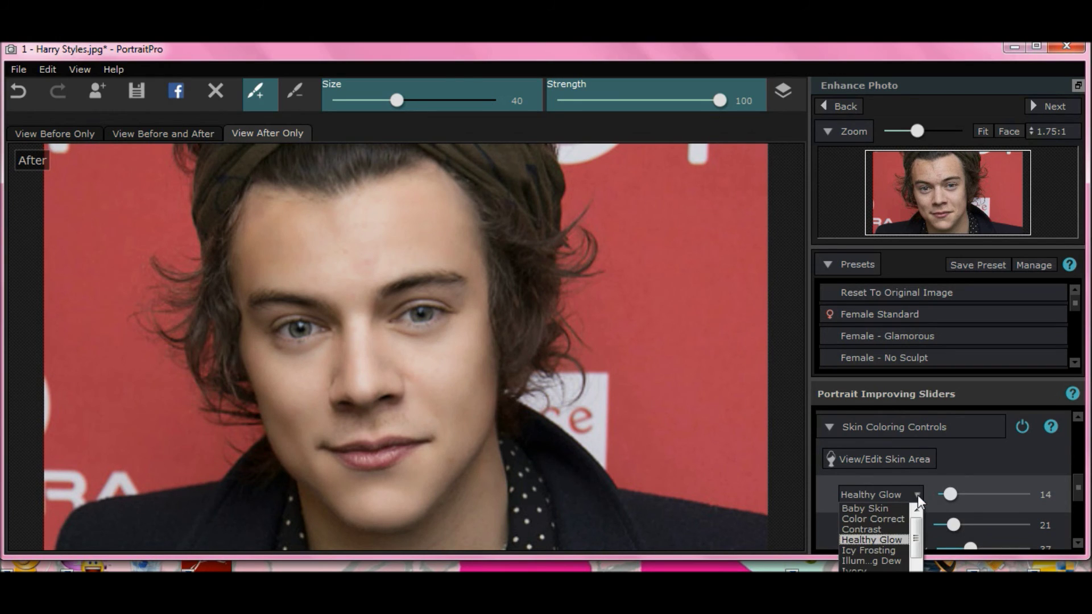
{"action": "key", "text": "m"}
{"action": "key", "text": "Return"}
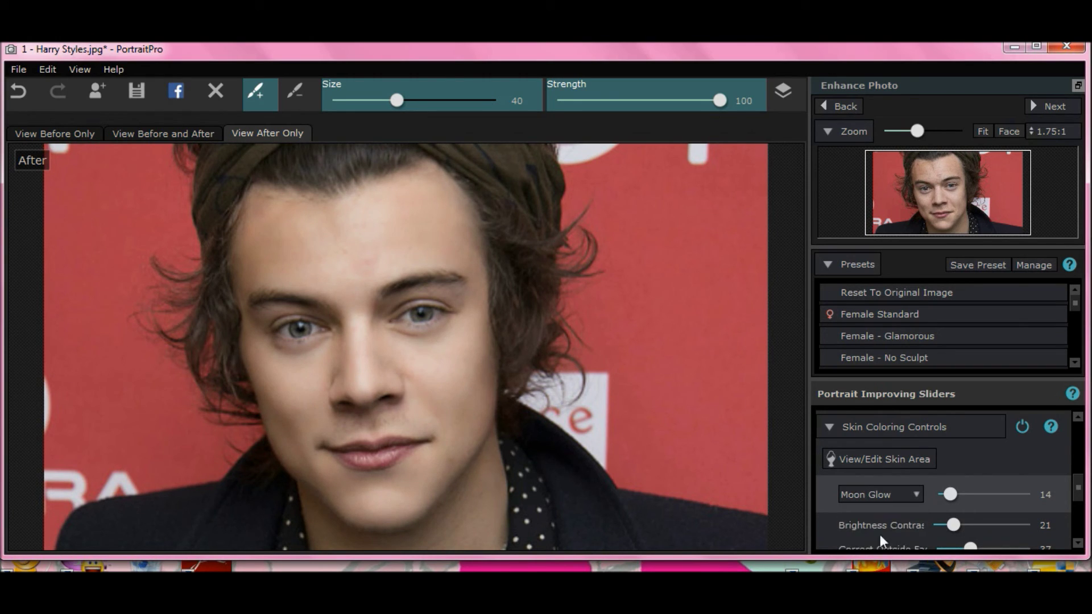
Try the Ivory skin coloring effect in place of Moon Glow and replace it with Healthy Glow
{"action": "left_click", "coordinate": [916, 494]}
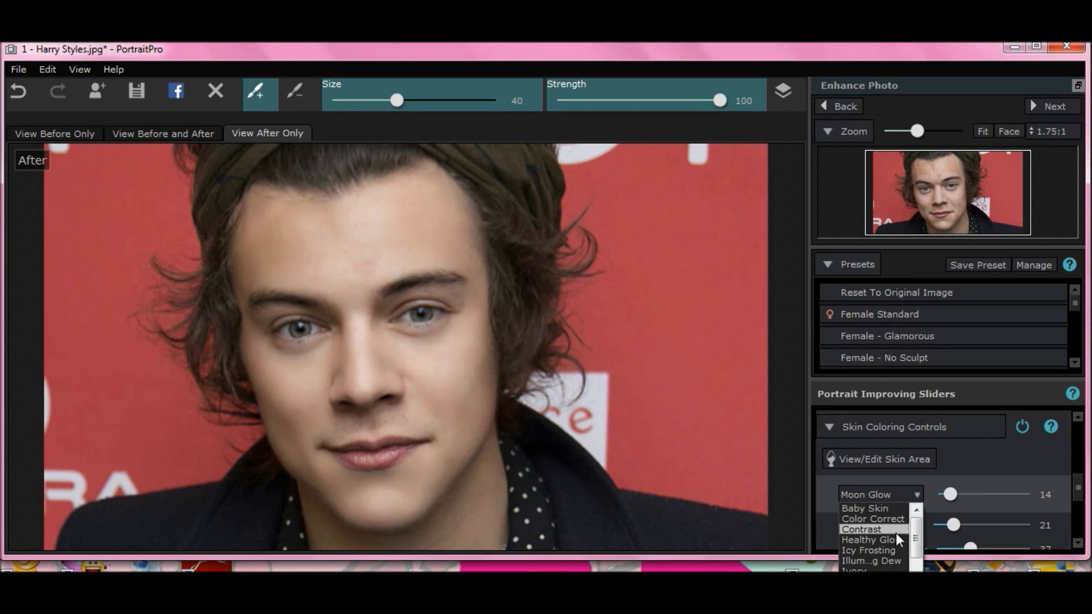
{"action": "left_click", "coordinate": [864, 570]}
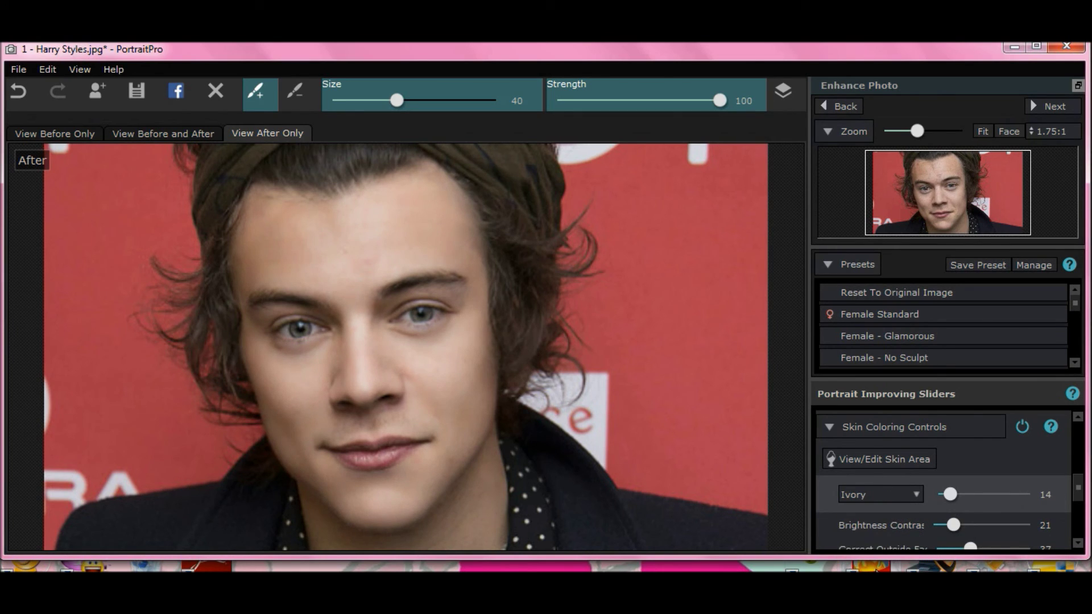
{"action": "left_click", "coordinate": [915, 495]}
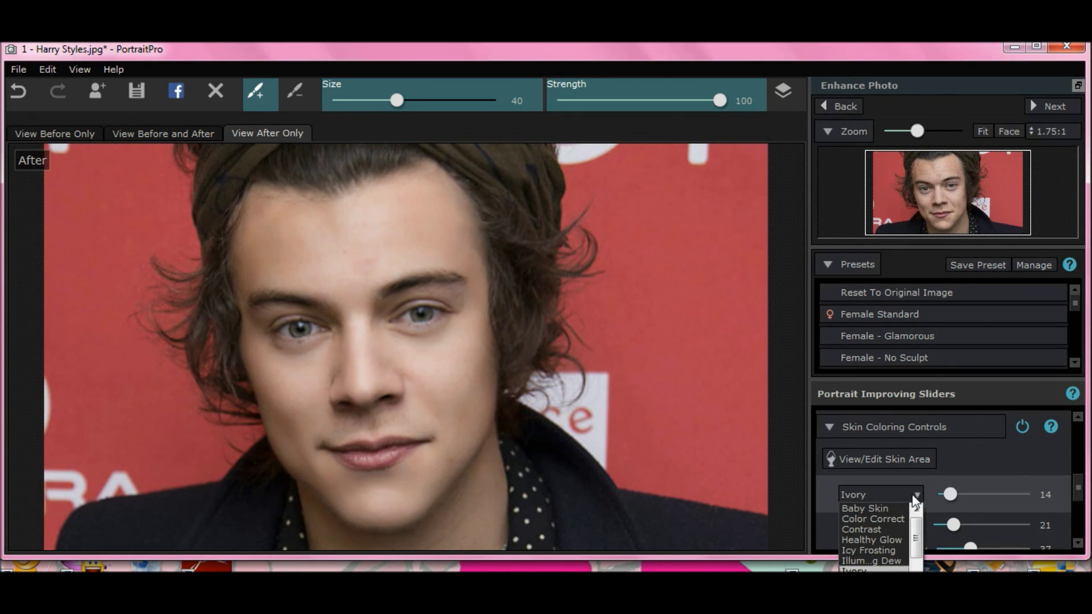
{"action": "left_click", "coordinate": [858, 540]}
Set Cheek Coloring to 46 and Tan to 43 in the Skin Coloring Controls
{"action": "left_click_drag", "start_coordinate": [1078, 487], "coordinate": [1083, 512]}
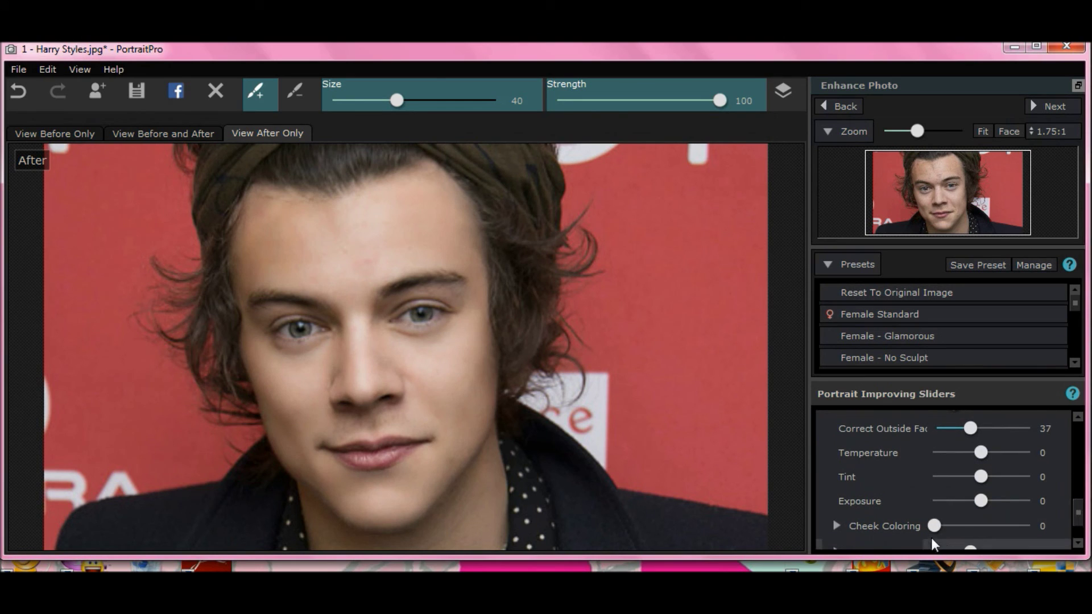
{"action": "left_click_drag", "start_coordinate": [933, 527], "coordinate": [980, 526]}
{"action": "scroll", "coordinate": [1083, 519], "scroll_direction": "down", "scroll_amount": 2}
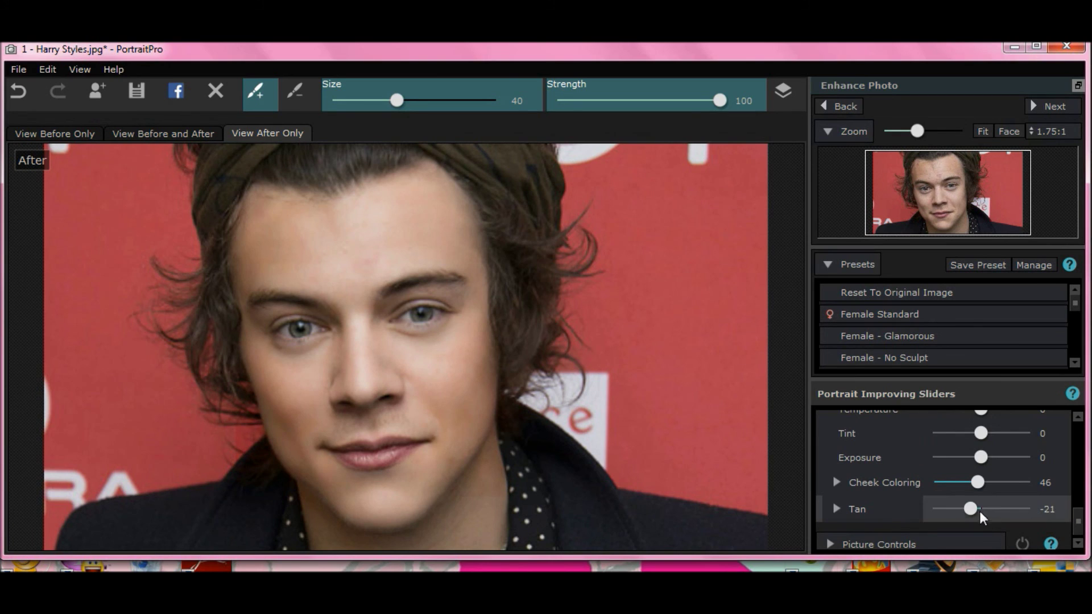
{"action": "left_click_drag", "start_coordinate": [972, 511], "coordinate": [1003, 513]}
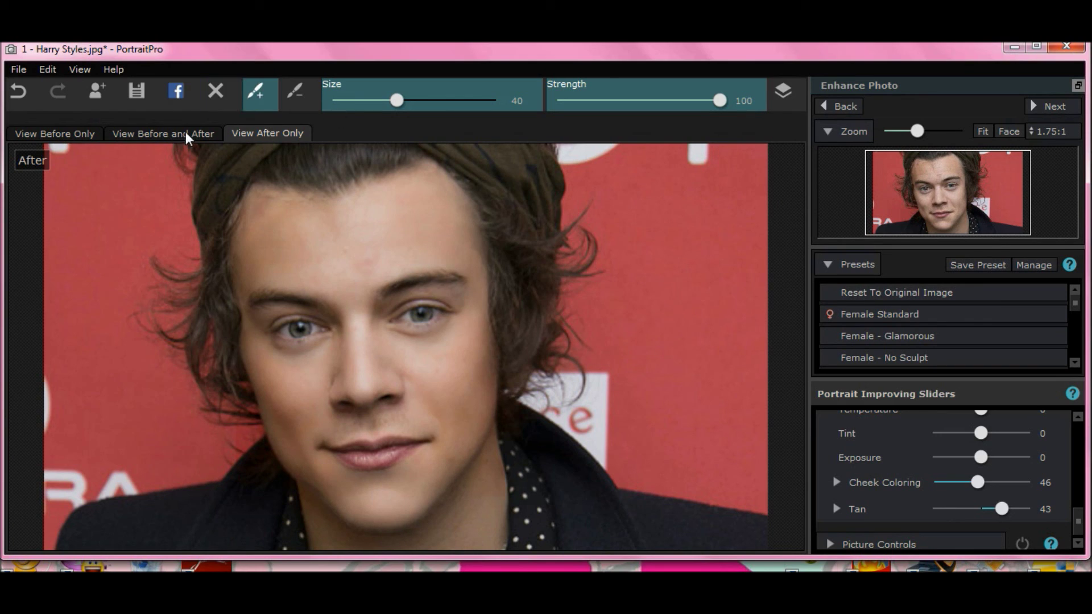
Compare the original and retouched portrait side by side and in alternating full views, ending on the retouched version
{"action": "left_click", "coordinate": [153, 139]}
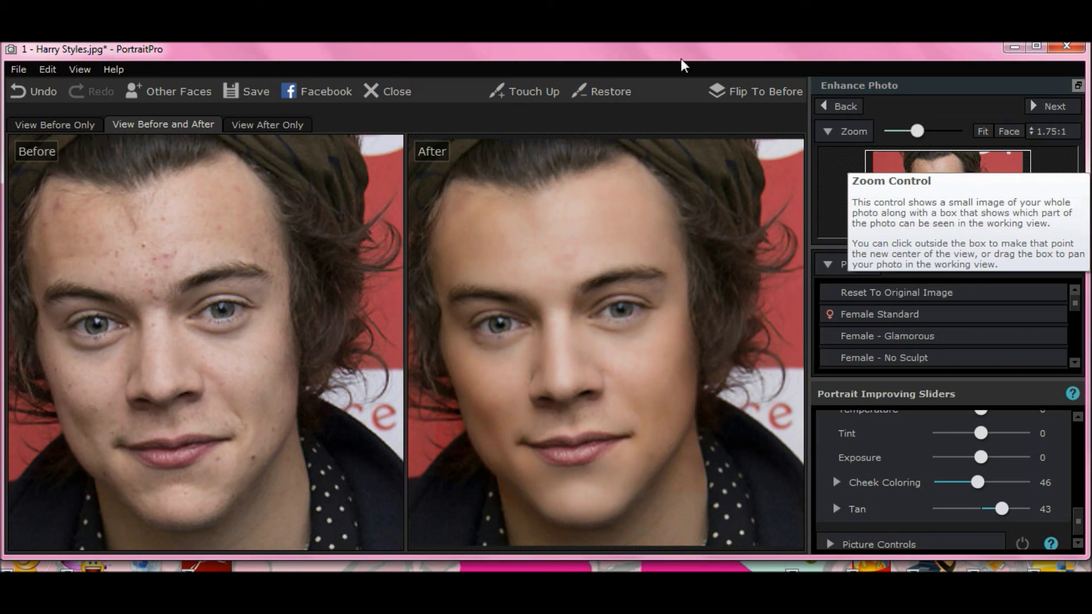
{"action": "left_click", "coordinate": [265, 125]}
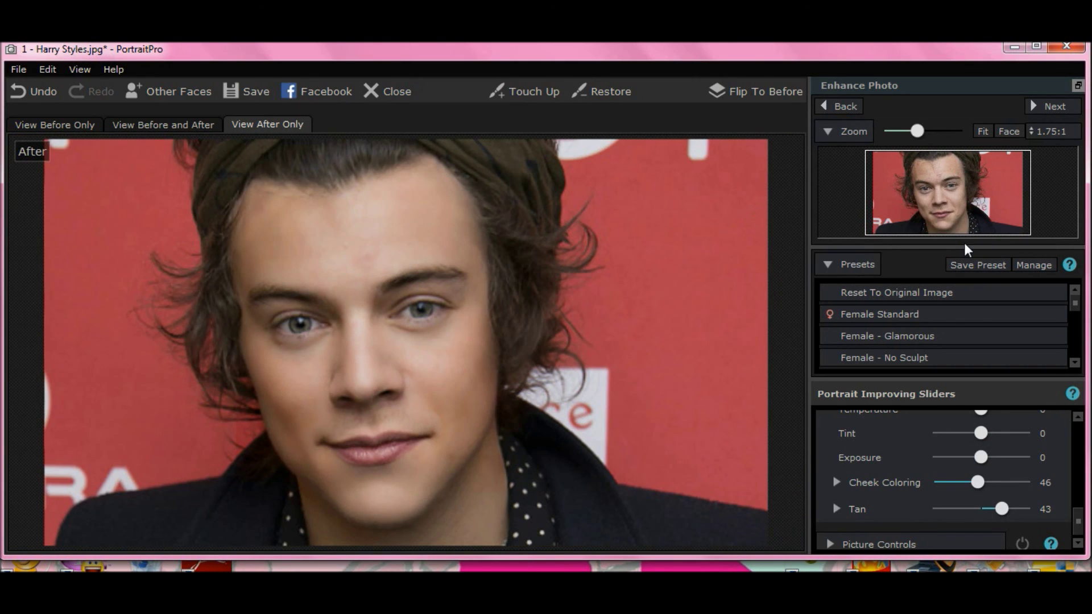
{"action": "left_click", "coordinate": [41, 129]}
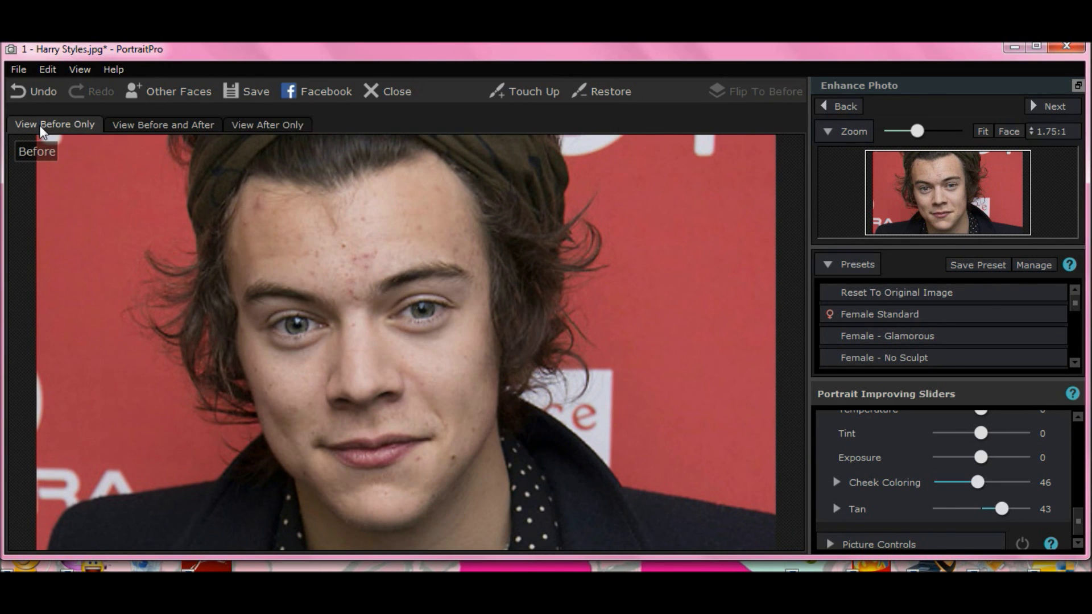
{"action": "left_click", "coordinate": [236, 124]}
{"action": "left_click", "coordinate": [82, 126]}
{"action": "left_click", "coordinate": [233, 125]}
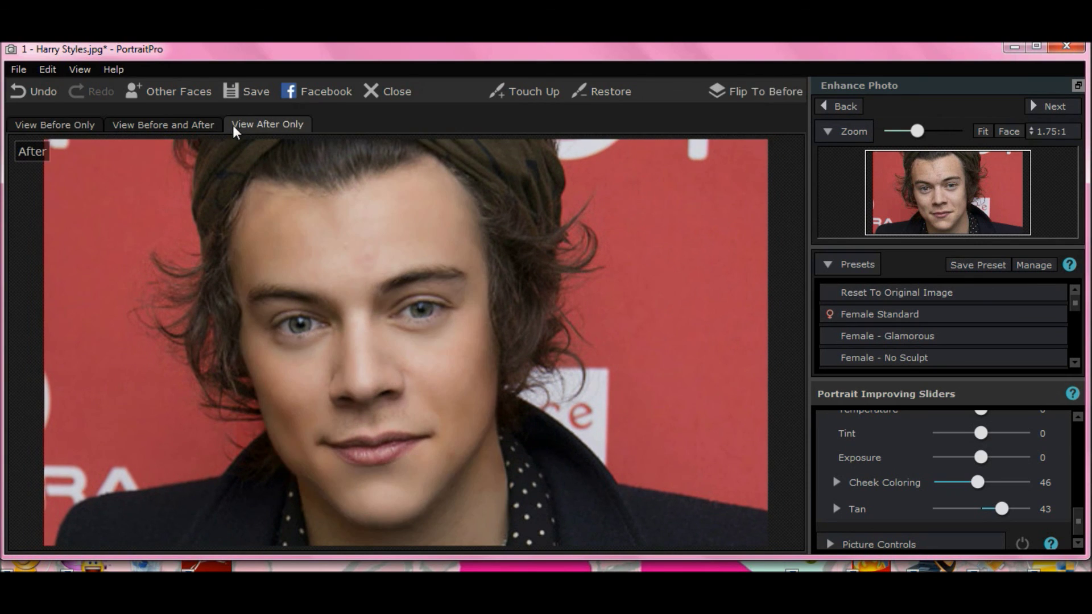